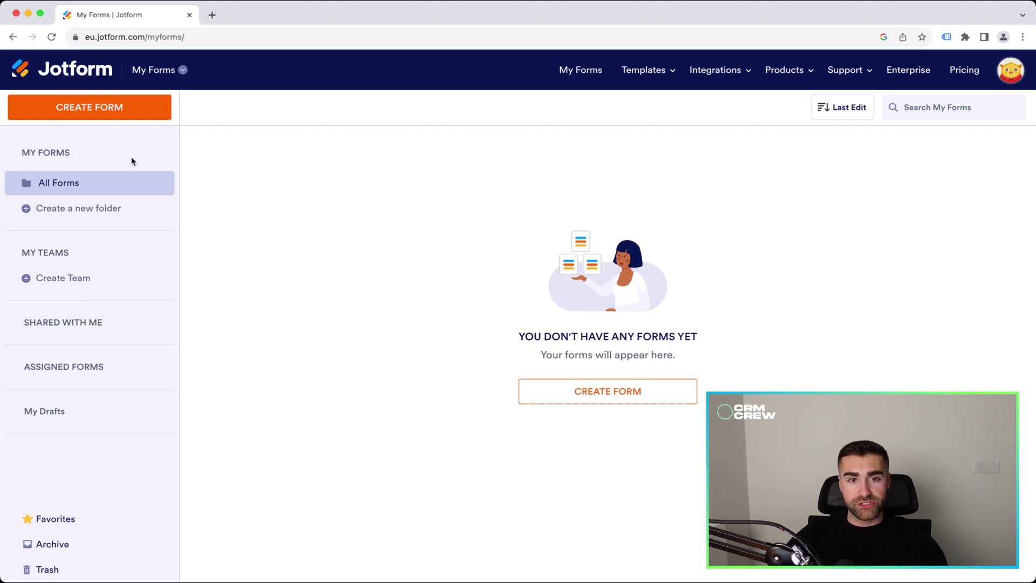
- Start a new form with Create Form in the My Forms sidebar
{"action": "left_click", "coordinate": [120, 119]}
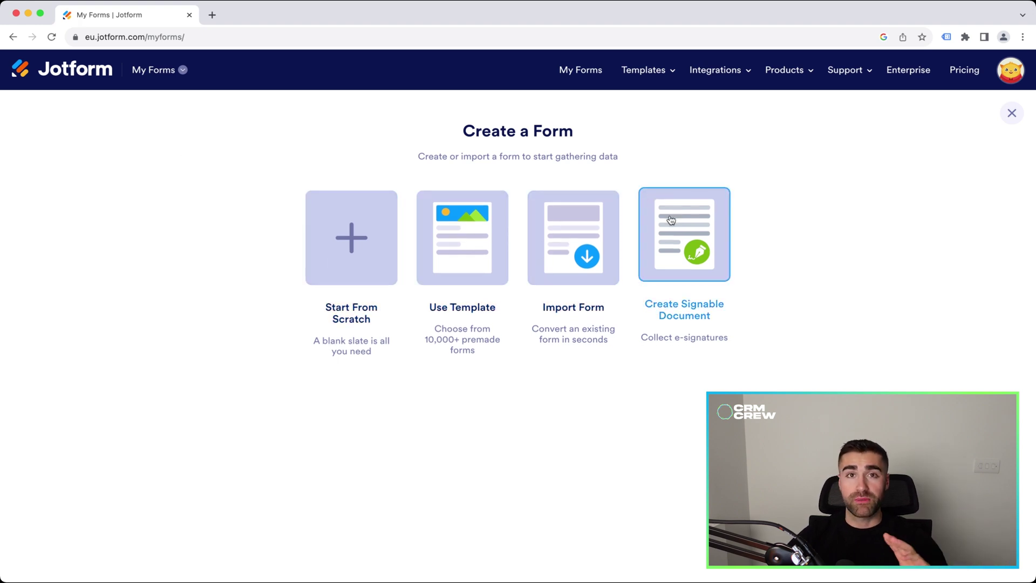
- Create a blank form from scratch using the Classic Form one-page layout
{"action": "left_click", "coordinate": [364, 236]}
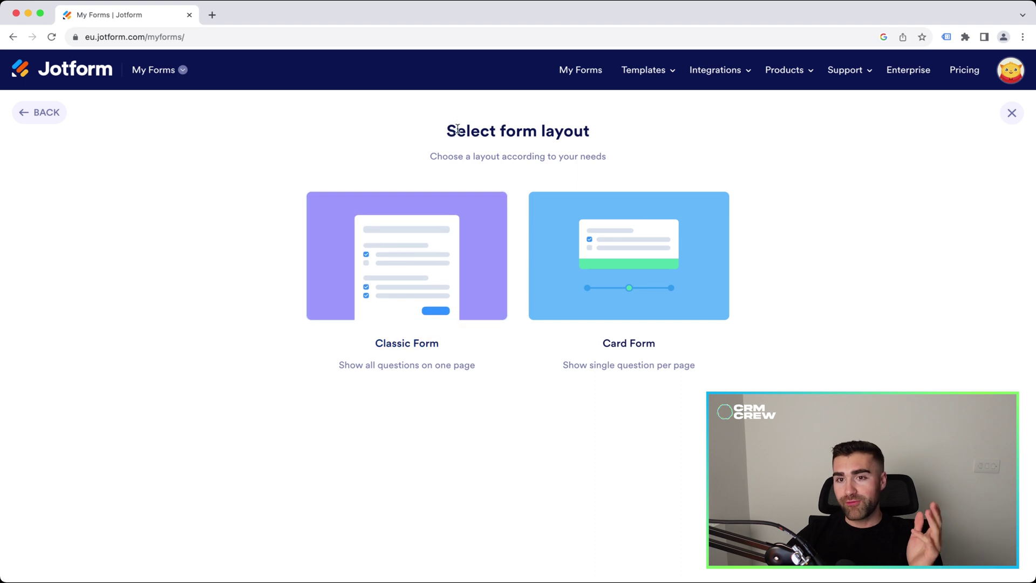
{"action": "left_click_drag", "start_coordinate": [454, 131], "coordinate": [598, 129]}
{"action": "left_click", "coordinate": [598, 129]}
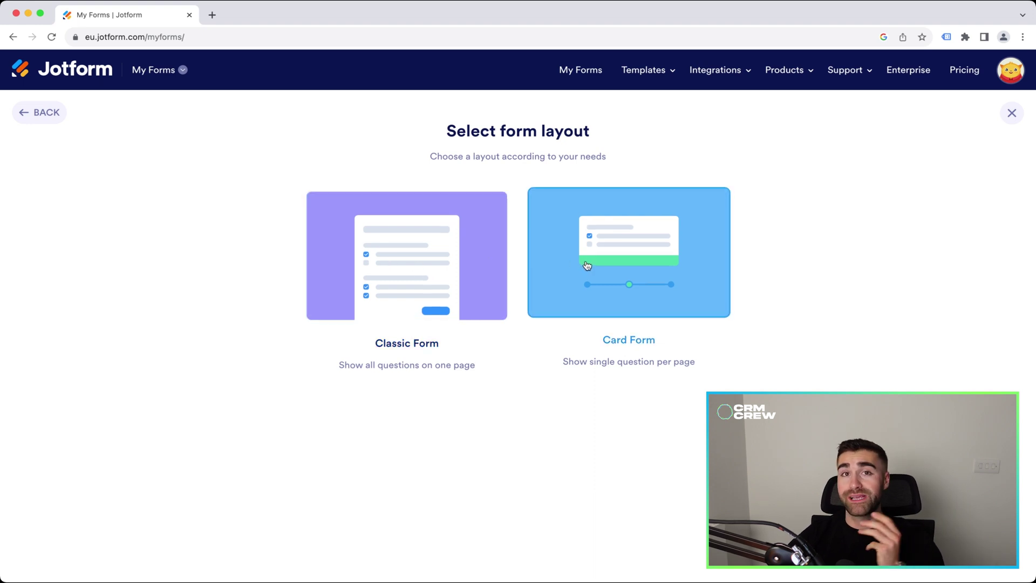
{"action": "left_click", "coordinate": [460, 283]}
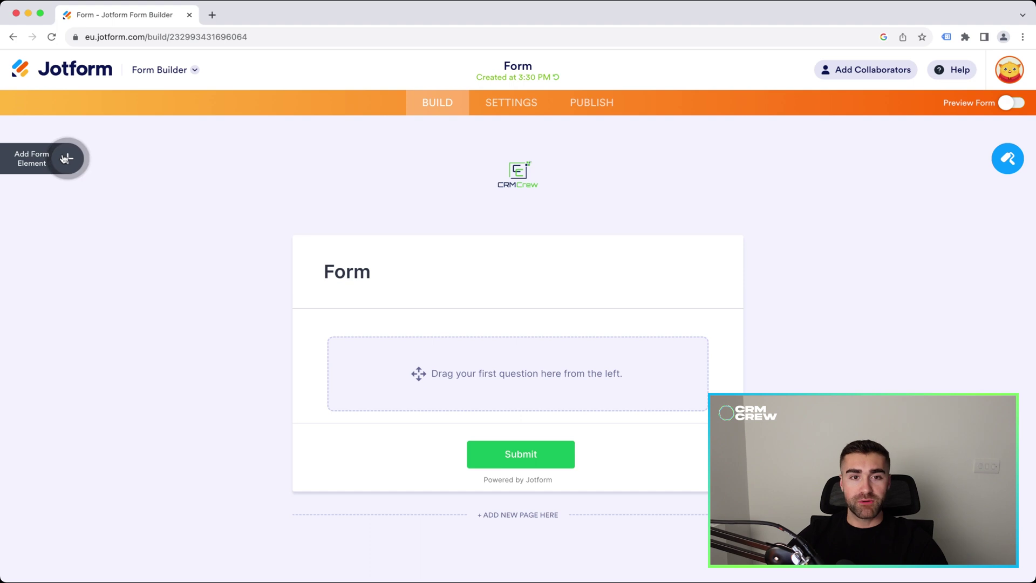
- Open the Form Elements panel to list the basic elements for the empty form
{"action": "left_click", "coordinate": [65, 158]}
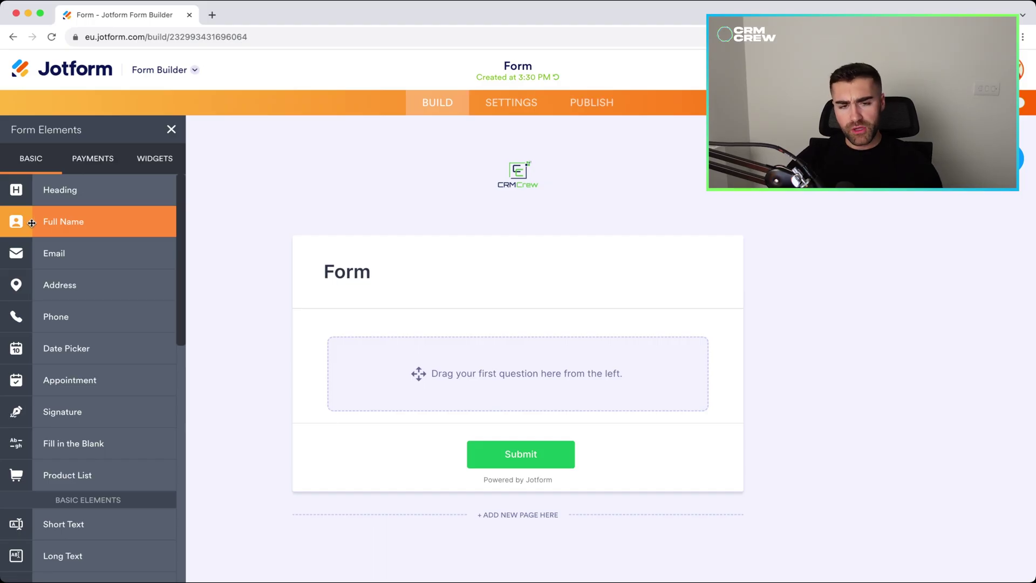
- Place Full Name, Email and Phone Number fields in order above the Submit button
{"action": "left_click_drag", "start_coordinate": [32, 223], "coordinate": [420, 368]}
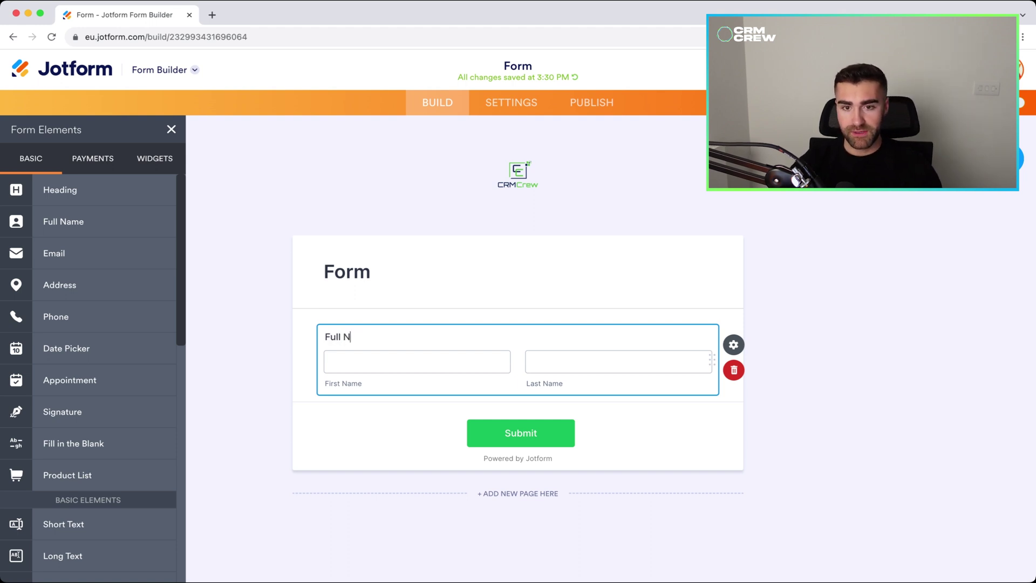
{"action": "left_click", "coordinate": [439, 246]}
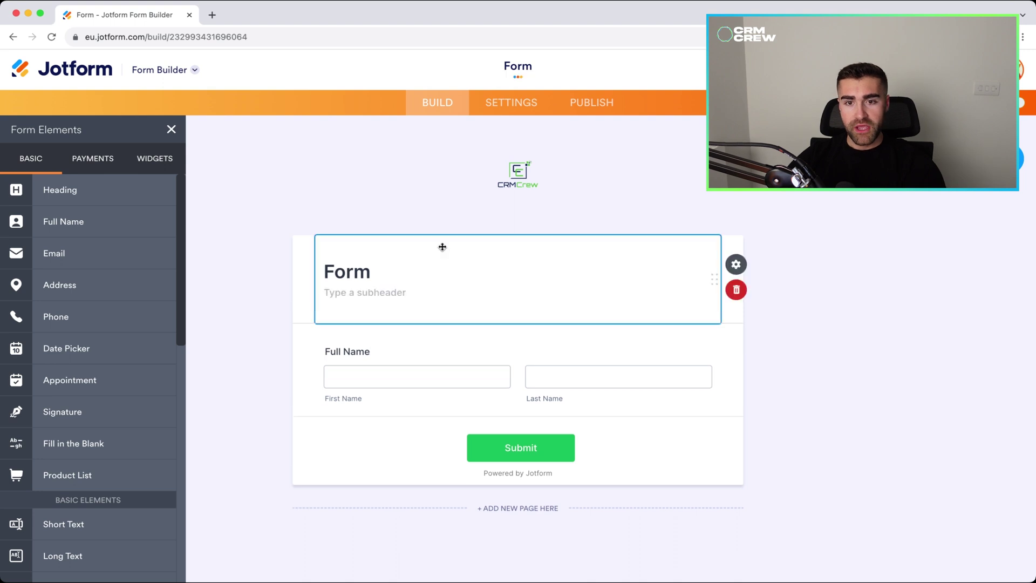
{"action": "left_click_drag", "start_coordinate": [54, 253], "coordinate": [476, 459]}
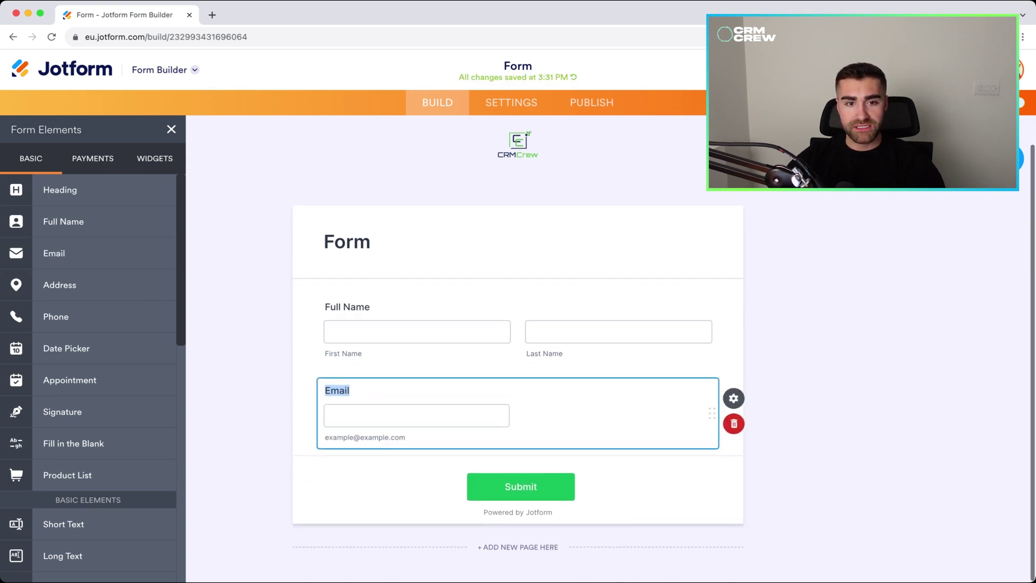
{"action": "left_click_drag", "start_coordinate": [52, 317], "coordinate": [483, 461]}
{"action": "scroll", "coordinate": [87, 371], "scroll_direction": "down", "scroll_amount": 3}
{"action": "scroll", "coordinate": [81, 485], "scroll_direction": "down", "scroll_amount": 2}
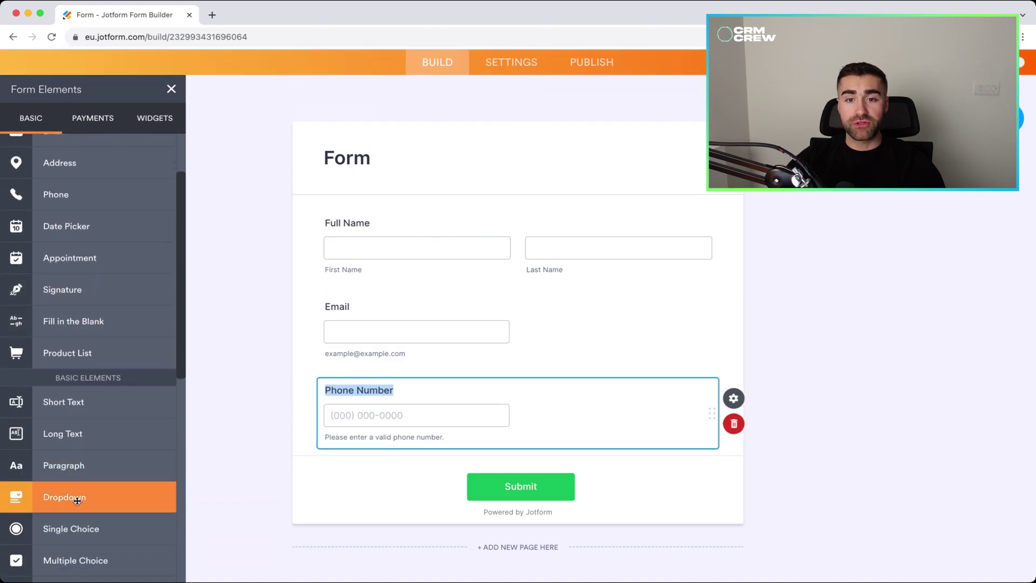
{"action": "scroll", "coordinate": [49, 426], "scroll_direction": "down", "scroll_amount": 1}
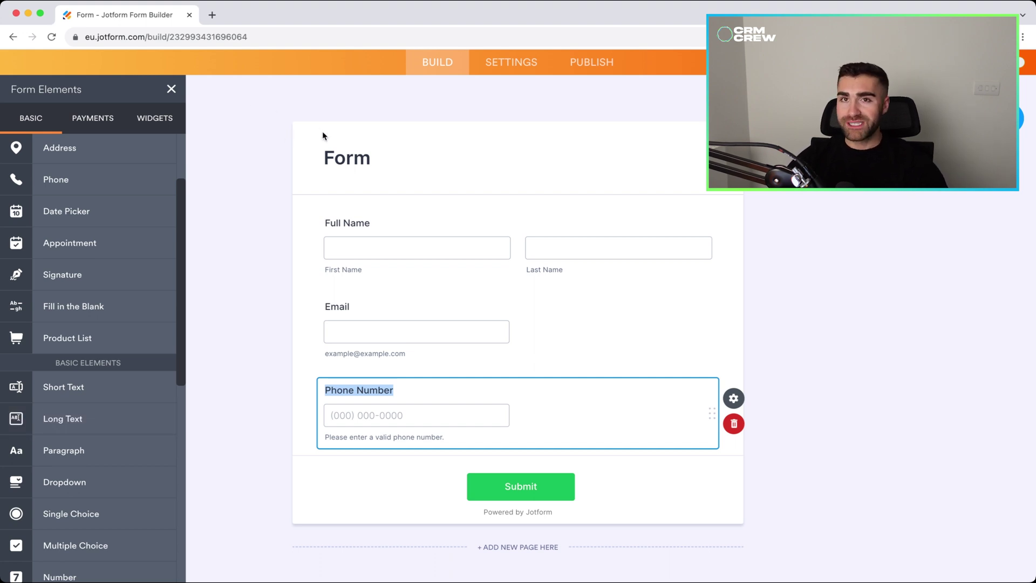
{"action": "left_click", "coordinate": [337, 154]}
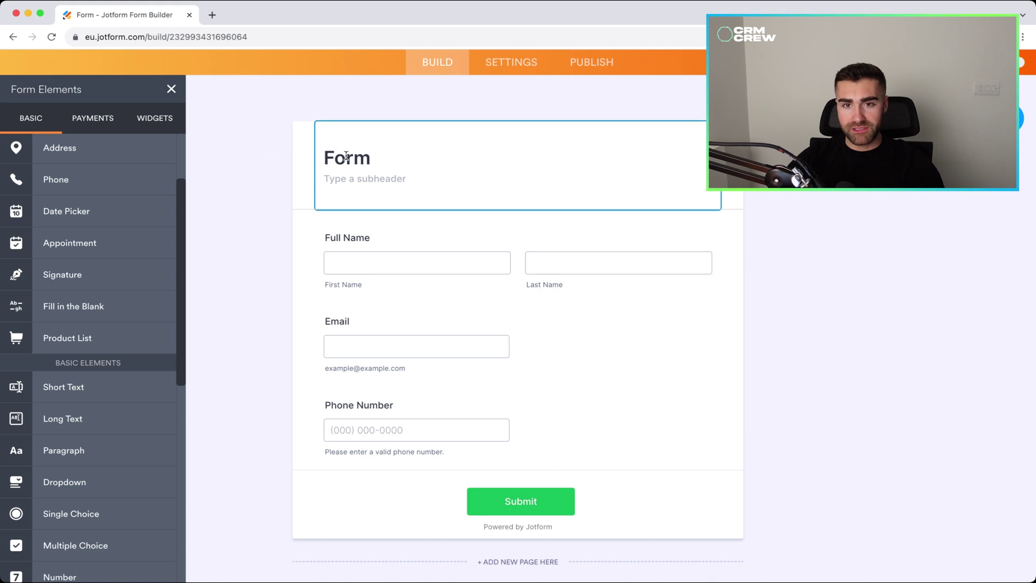
- Change the form heading from 'Form' to 'Lead Form'
{"action": "double_click", "coordinate": [350, 158]}
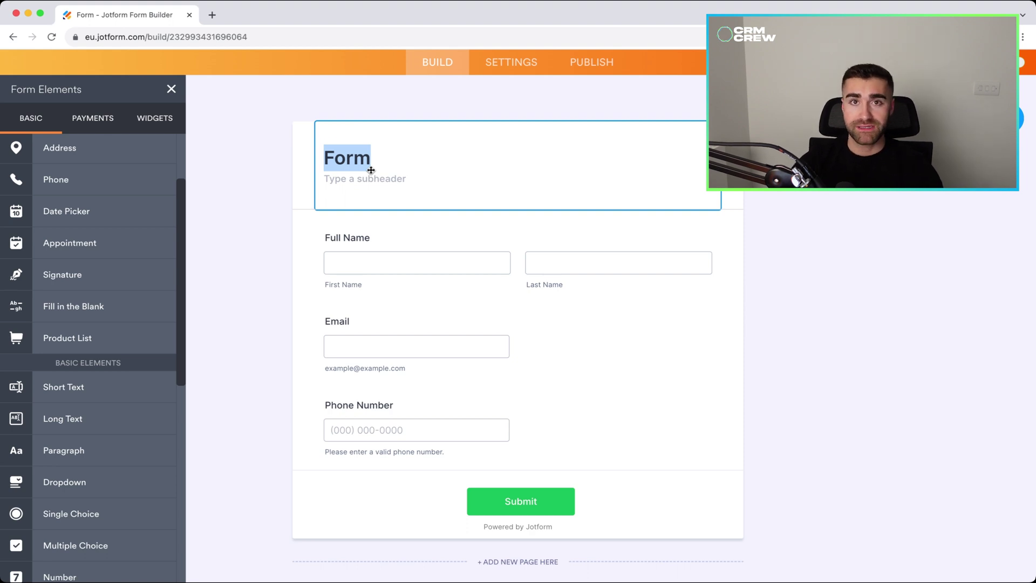
{"action": "type", "text": "Lead"}
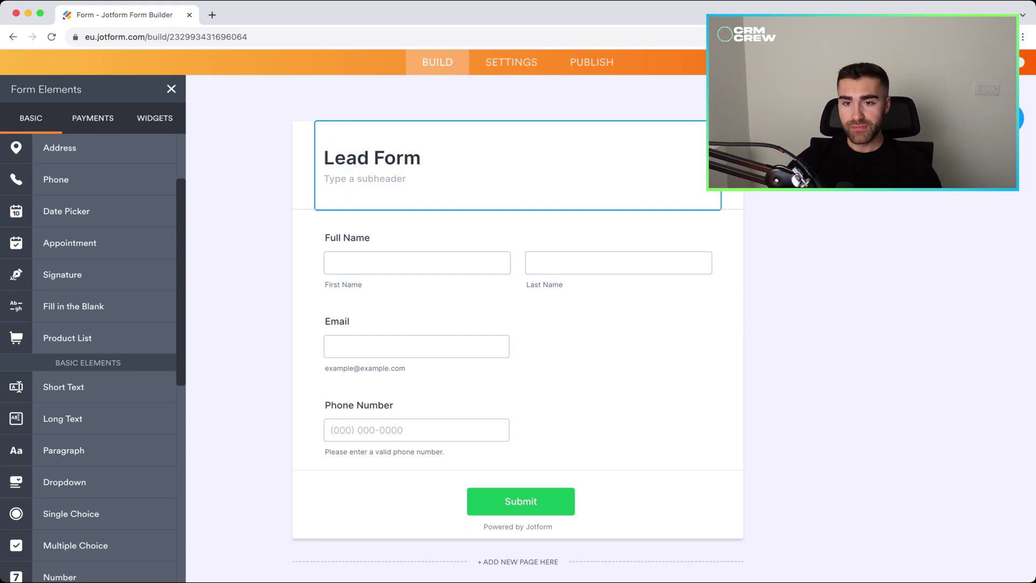
{"action": "left_click", "coordinate": [819, 266]}
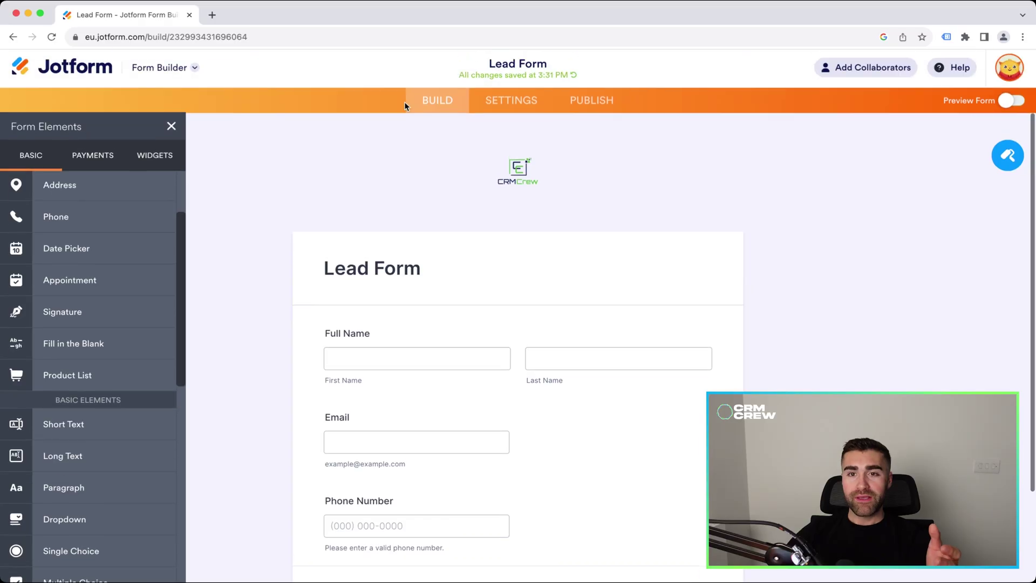
- Go to the form's Settings and show the Integrations section
{"action": "left_click", "coordinate": [519, 101]}
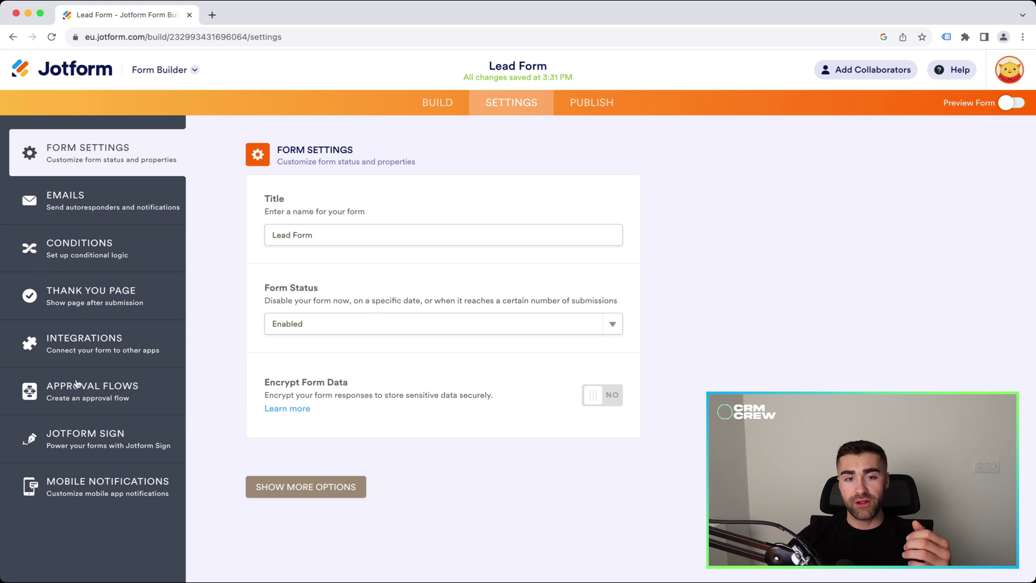
{"action": "left_click", "coordinate": [77, 348]}
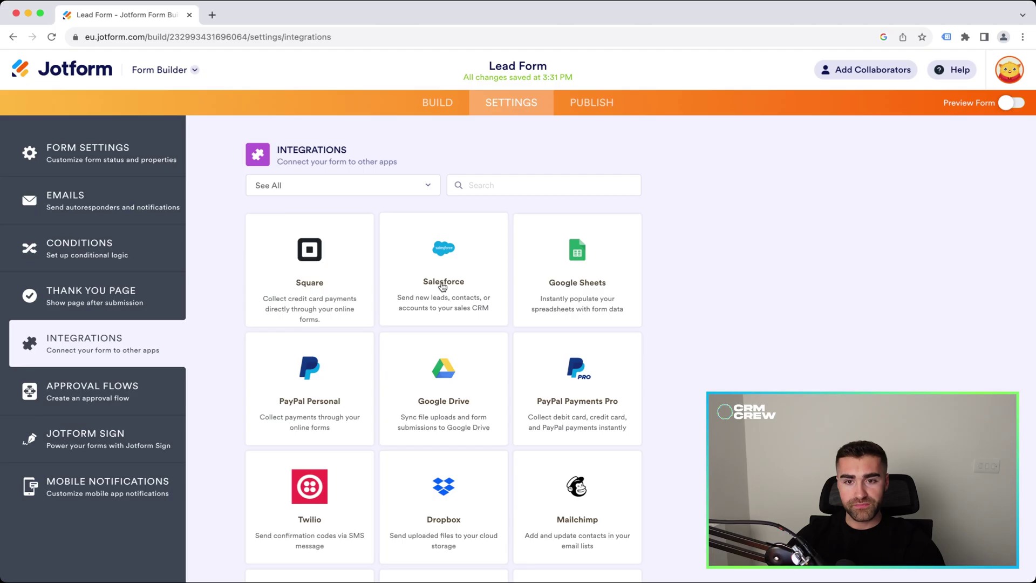
- Choose the Salesforce tile on the Integrations page
{"action": "left_click", "coordinate": [437, 284]}
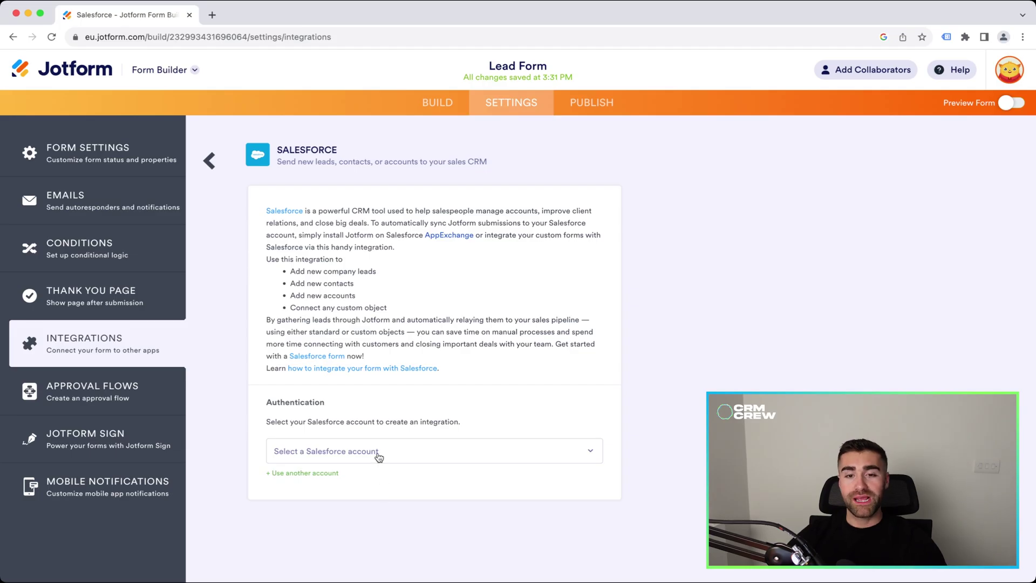
- Connect the Salesforce account and set the integration to create a Lead record
{"action": "left_click", "coordinate": [379, 453]}
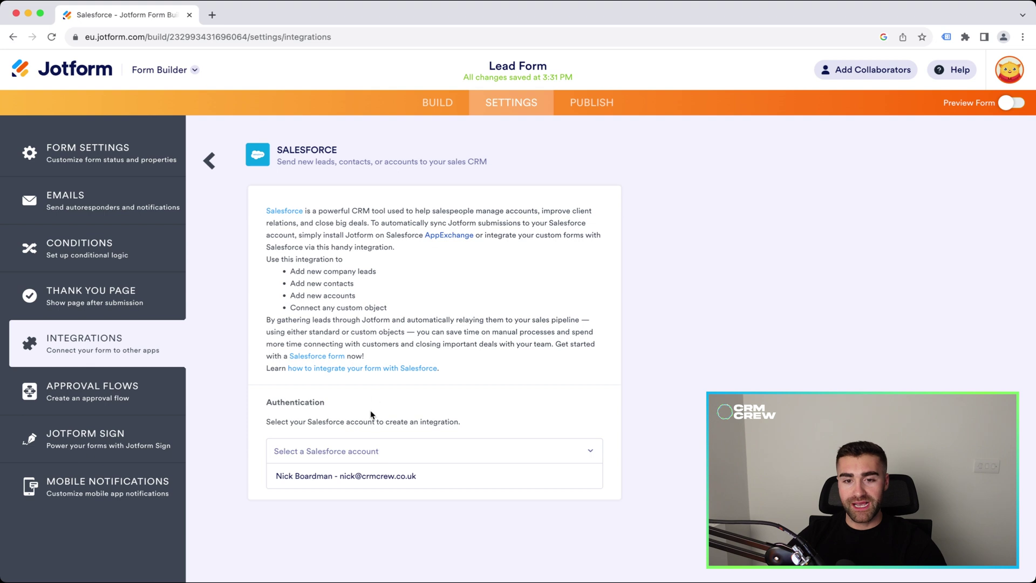
{"action": "left_click", "coordinate": [374, 484]}
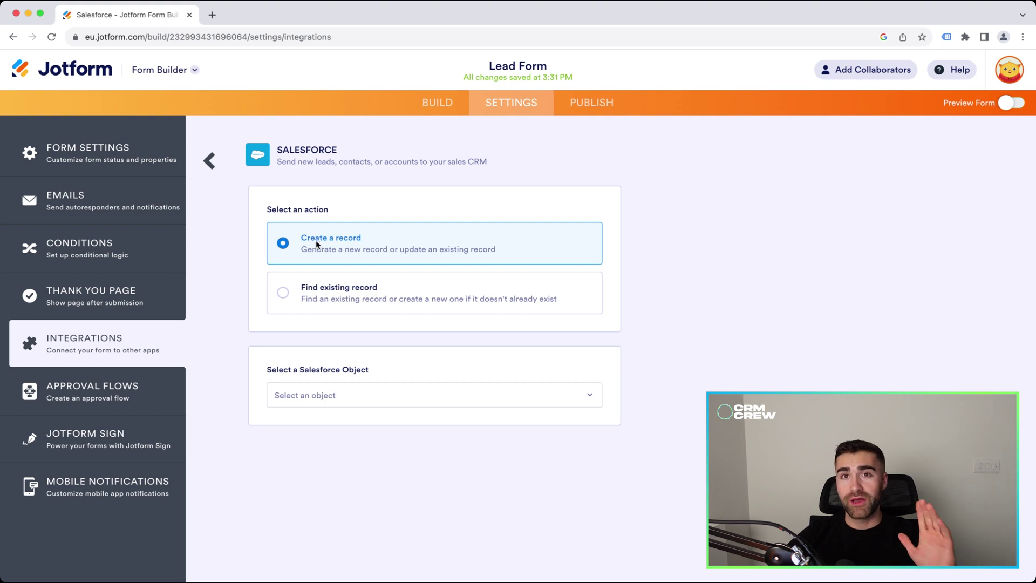
{"action": "left_click", "coordinate": [326, 292]}
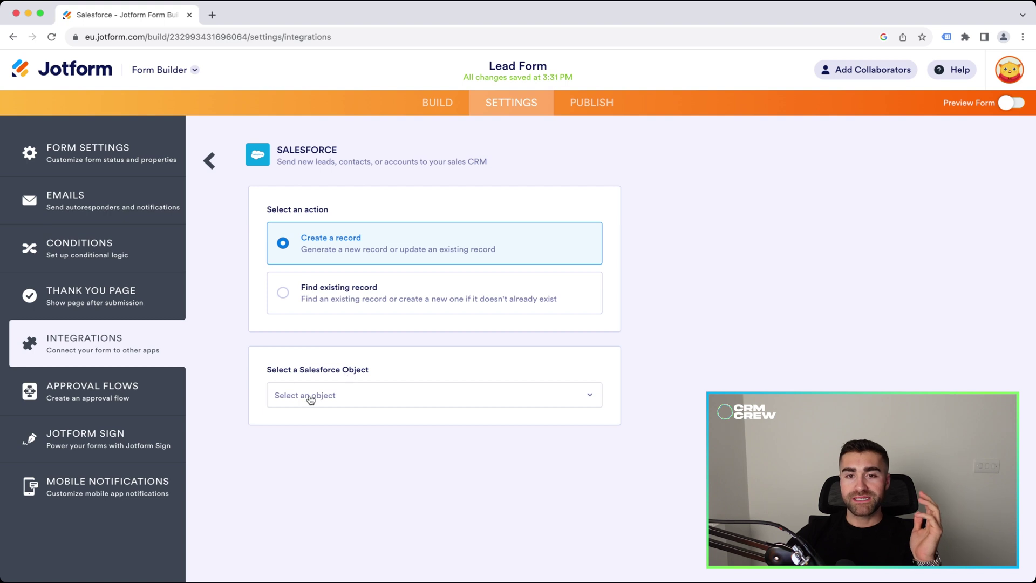
{"action": "left_click", "coordinate": [310, 399]}
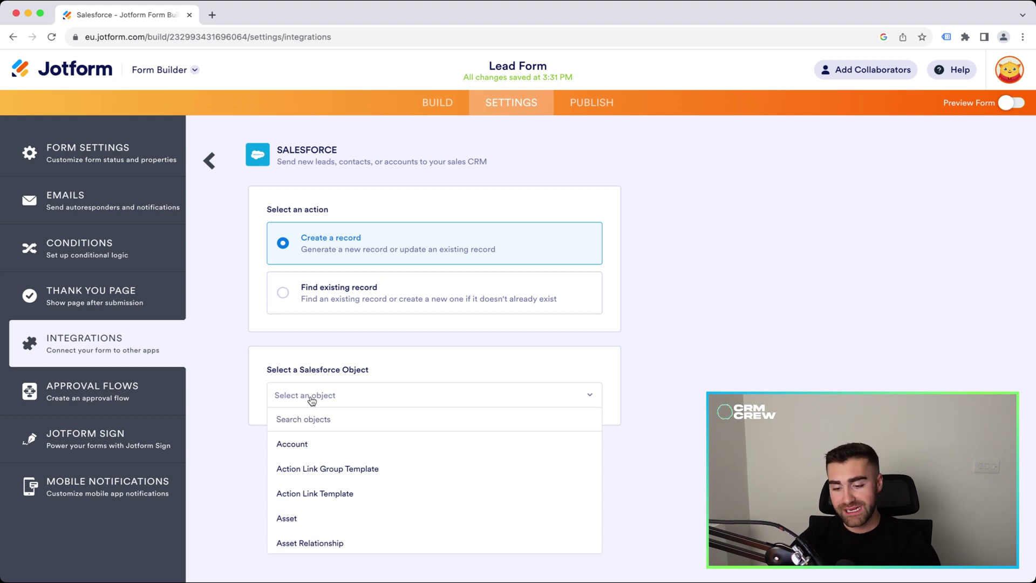
{"action": "type", "text": "lead"}
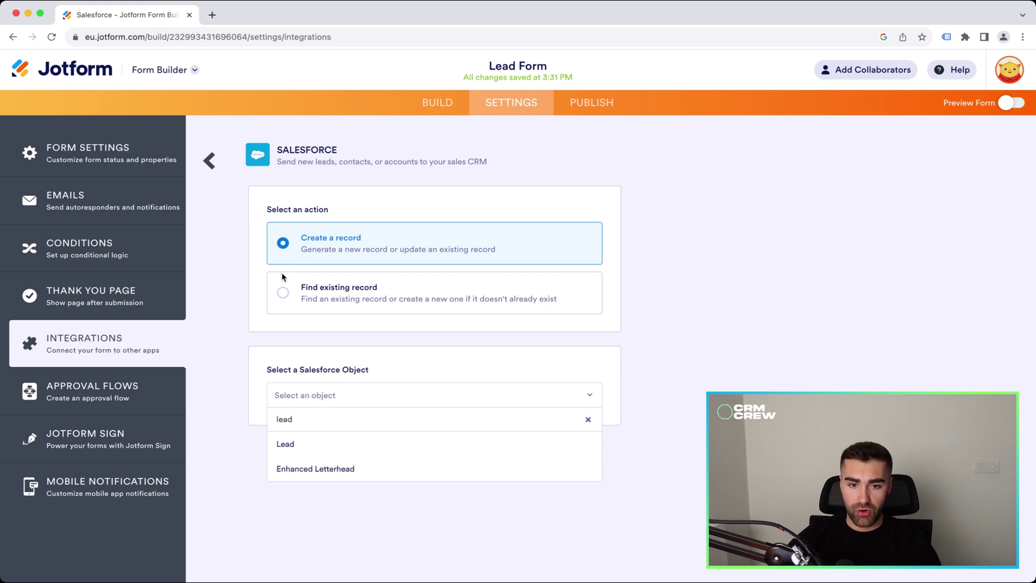
{"action": "left_click", "coordinate": [286, 444]}
{"action": "scroll", "coordinate": [300, 443], "scroll_direction": "down", "scroll_amount": 3}
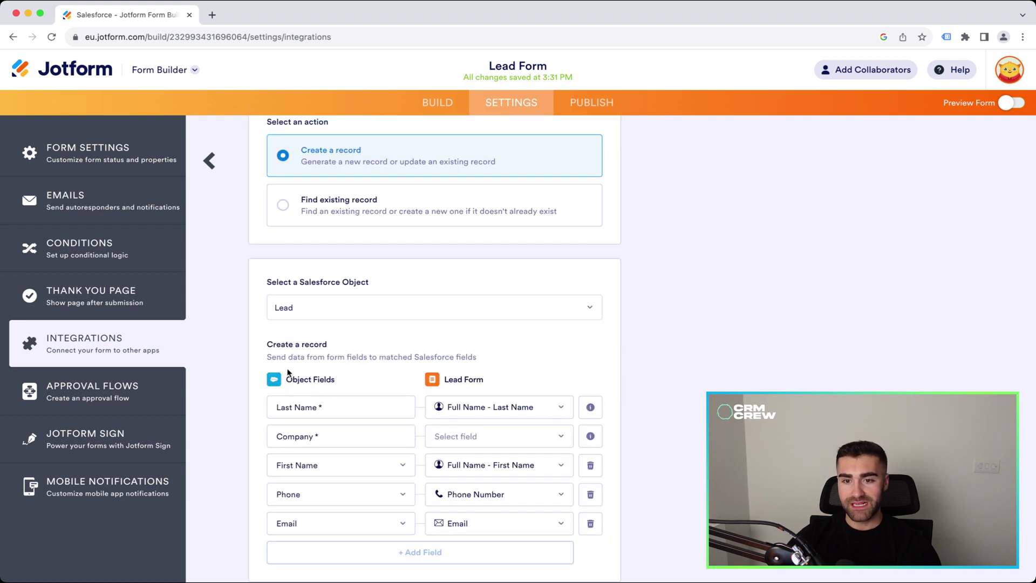
- Check the Company mapping dropdown, find no Company field, and return to the Build tab
{"action": "scroll", "coordinate": [315, 414], "scroll_direction": "down", "scroll_amount": 1}
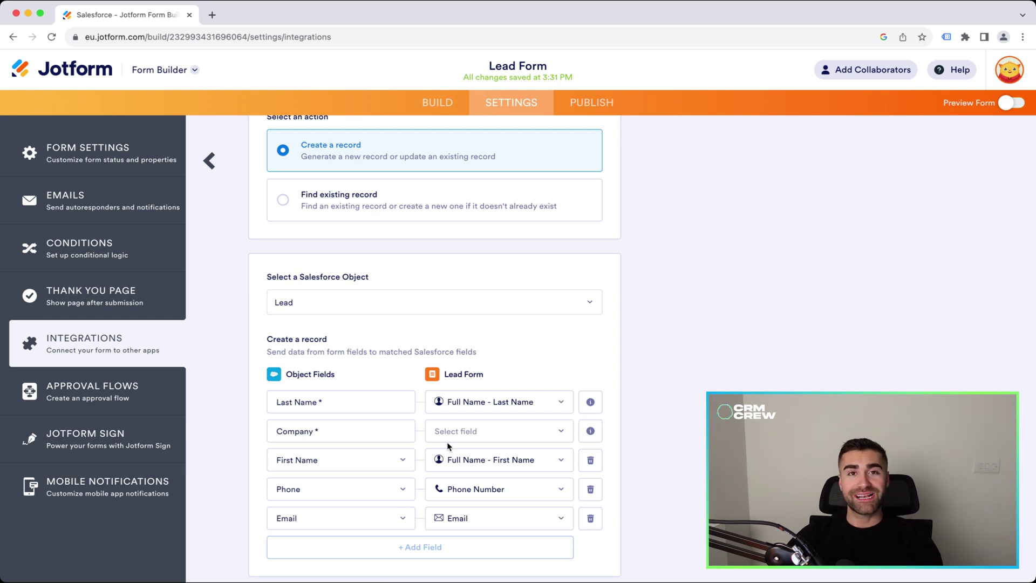
{"action": "left_click", "coordinate": [492, 434]}
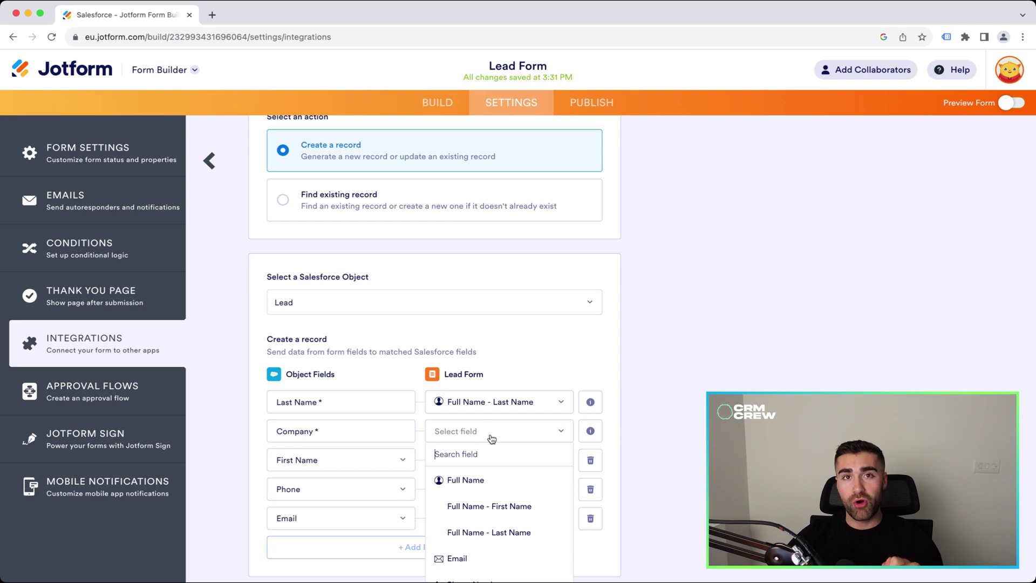
{"action": "scroll", "coordinate": [491, 437], "scroll_direction": "down", "scroll_amount": 1}
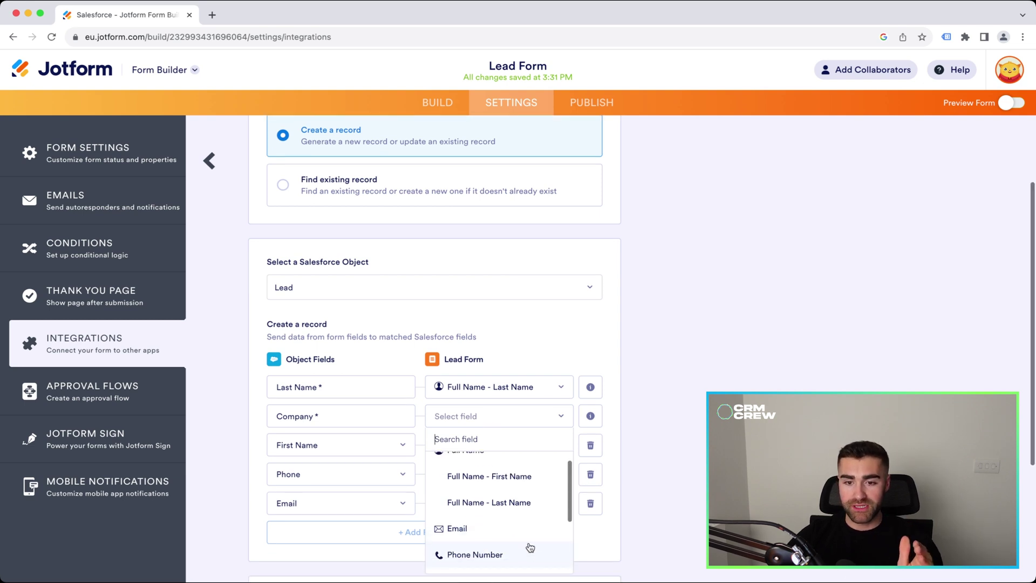
{"action": "scroll", "coordinate": [526, 546], "scroll_direction": "down", "scroll_amount": 3}
{"action": "scroll", "coordinate": [526, 540], "scroll_direction": "up", "scroll_amount": 2}
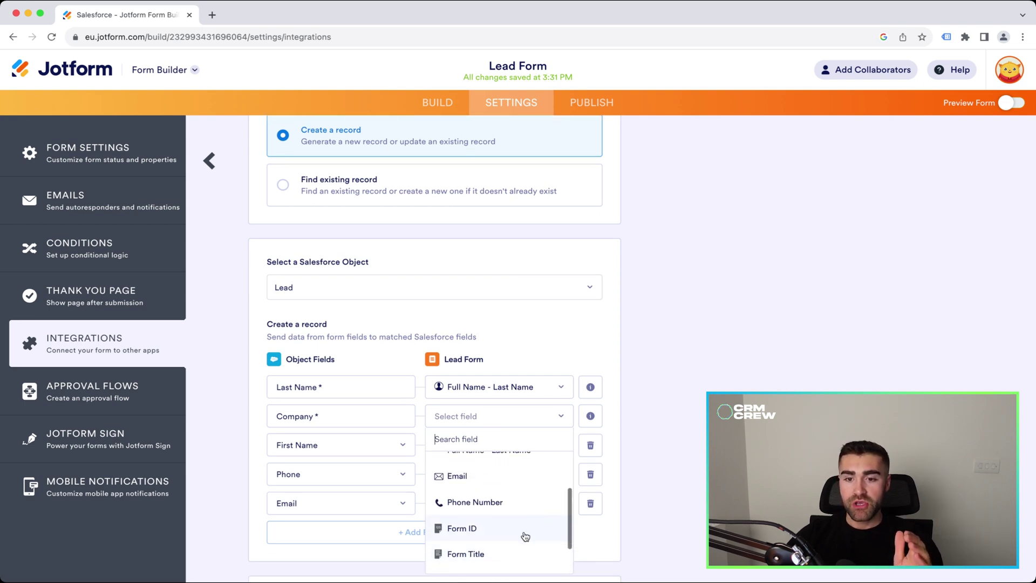
{"action": "left_click", "coordinate": [671, 354]}
{"action": "left_click", "coordinate": [433, 100]}
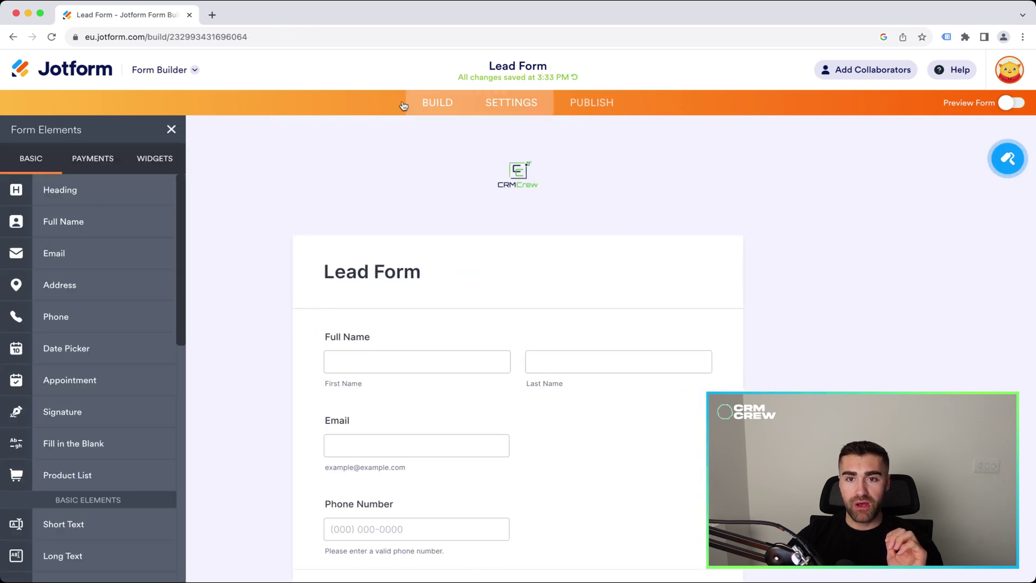
- Insert a Short Text field labelled 'Company' between Full Name and Email, then reopen Settings
{"action": "scroll", "coordinate": [90, 464], "scroll_direction": "down", "scroll_amount": 3}
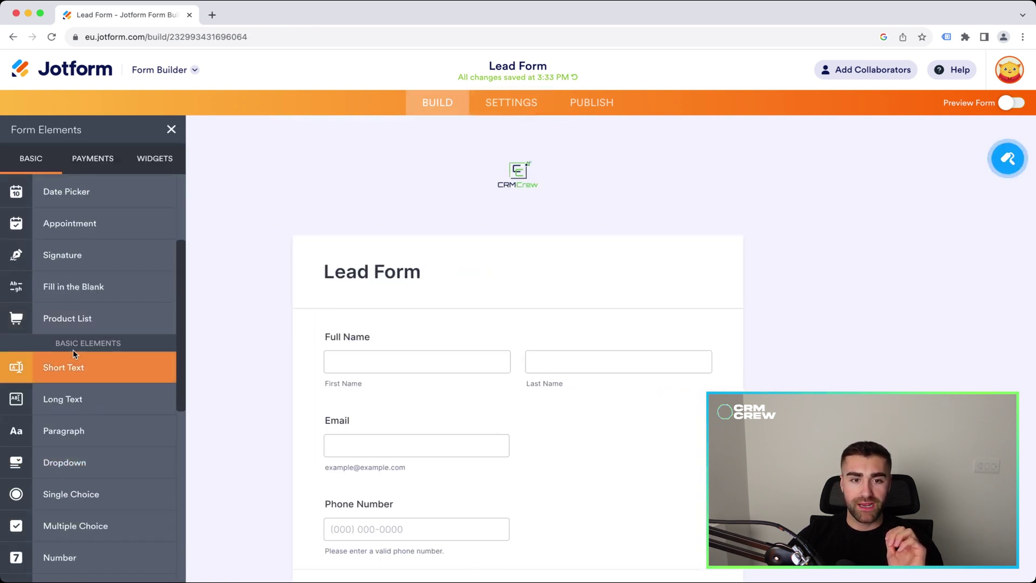
{"action": "left_click_drag", "start_coordinate": [73, 356], "coordinate": [401, 292]}
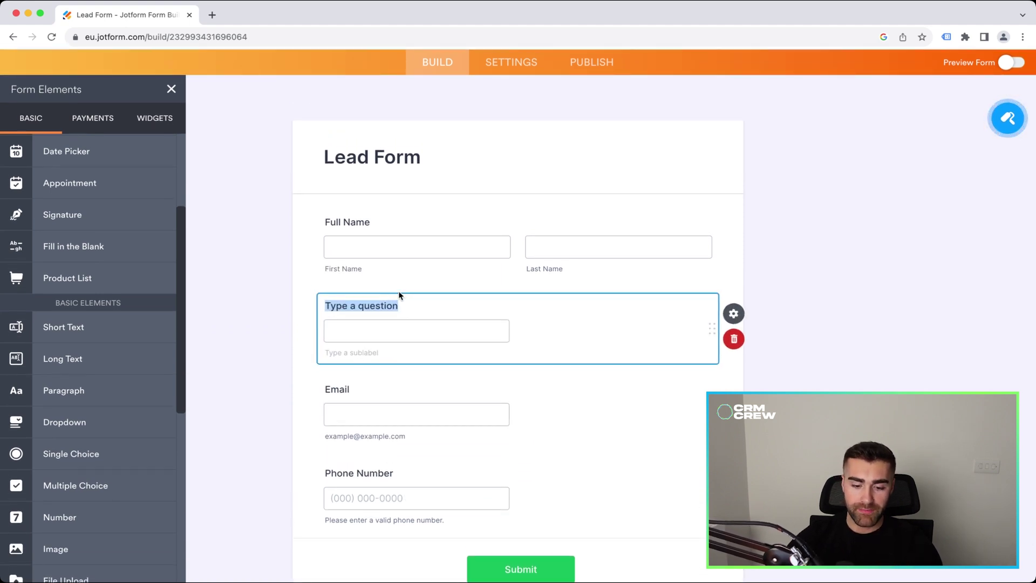
{"action": "type", "text": "Copma"}
{"action": "key", "text": "BackSpace"}
{"action": "key", "text": "BackSpace"}
{"action": "key", "text": "BackSpace"}
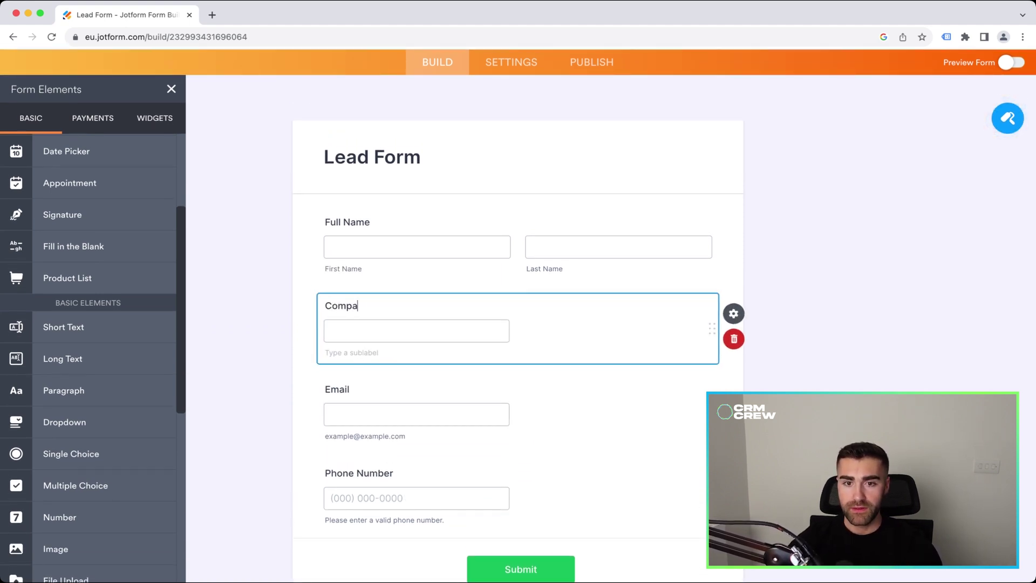
{"action": "type", "text": "mpany"}
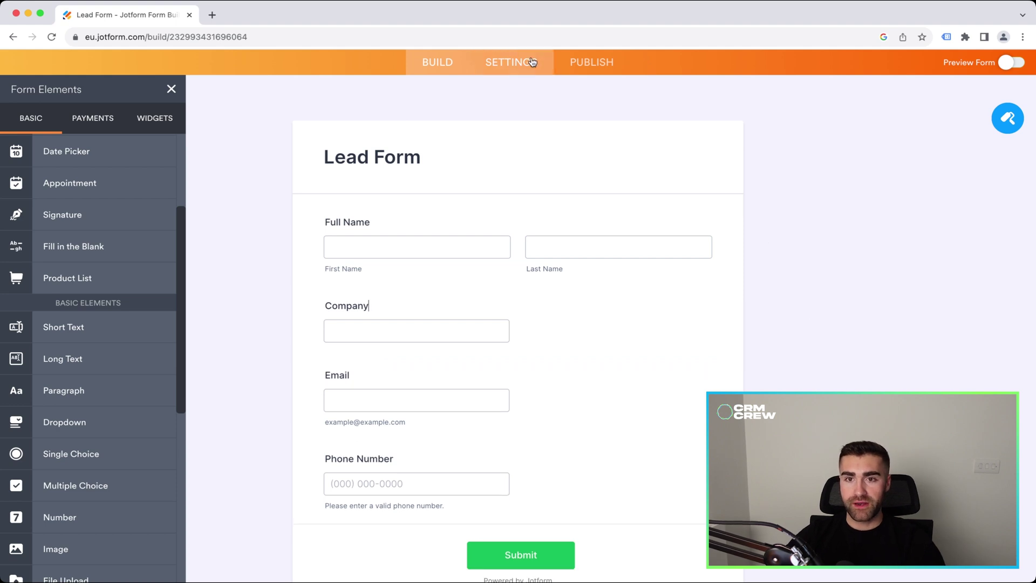
{"action": "left_click", "coordinate": [526, 62]}
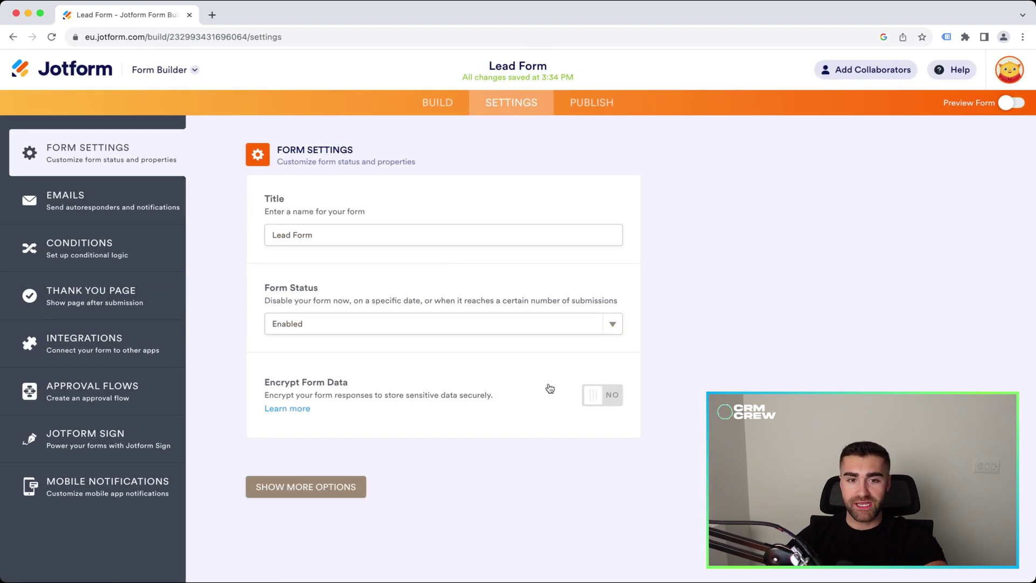
- Connect the Salesforce integration to the account and set it to create Lead records
{"action": "left_click", "coordinate": [81, 345]}
{"action": "left_click", "coordinate": [494, 270]}
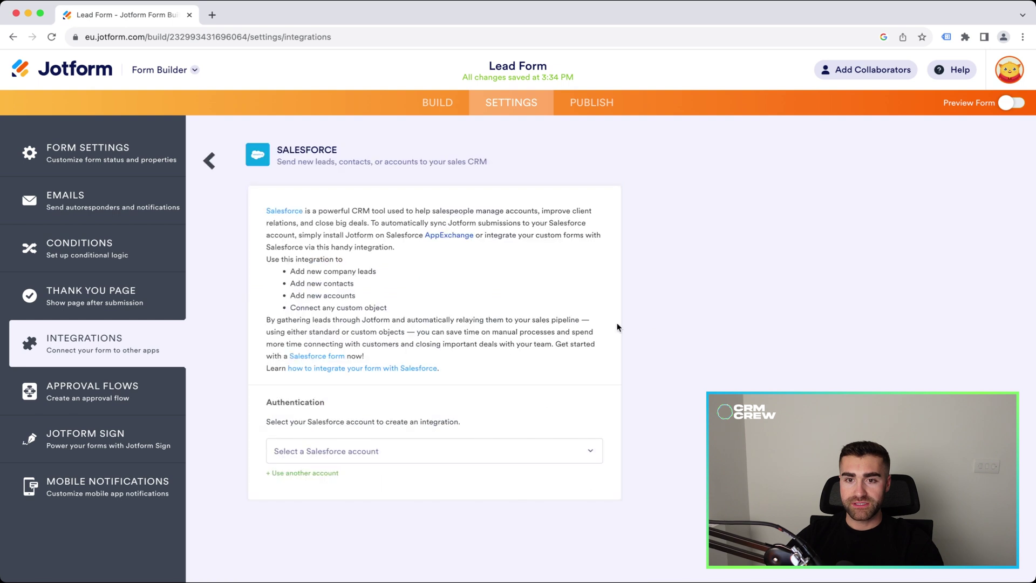
{"action": "left_click", "coordinate": [350, 452]}
{"action": "left_click", "coordinate": [377, 477]}
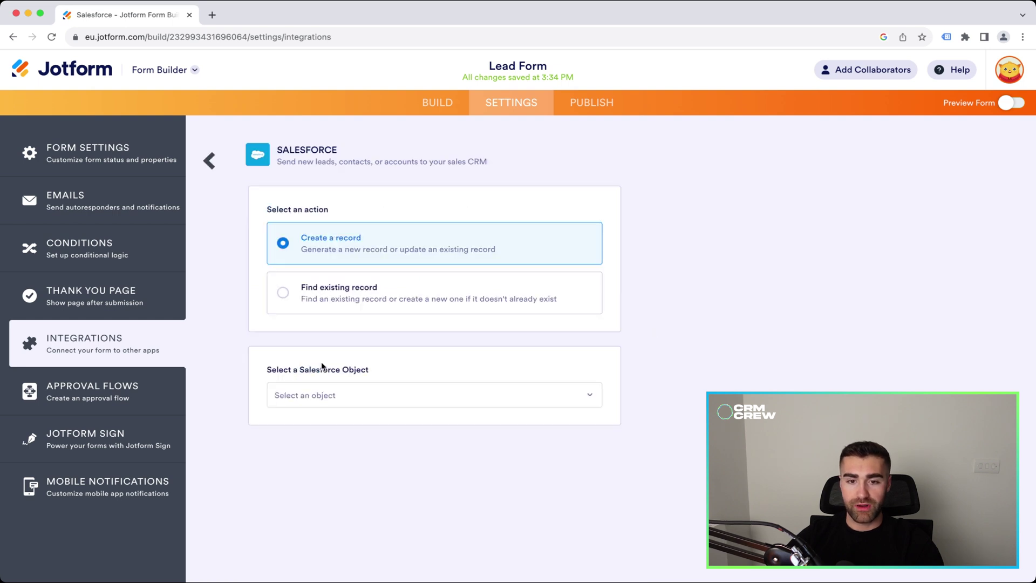
{"action": "left_click", "coordinate": [346, 397]}
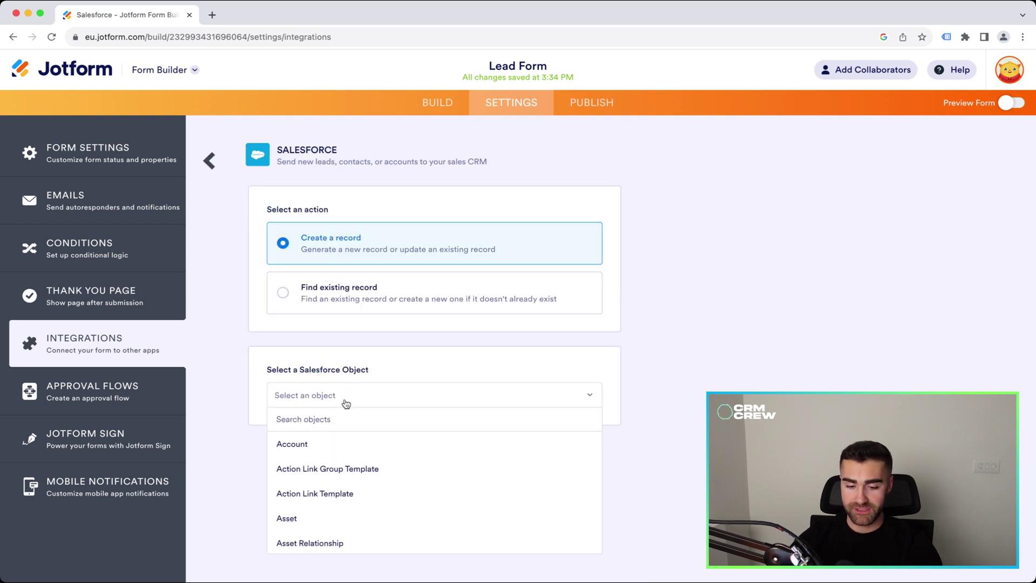
{"action": "type", "text": "lead"}
{"action": "left_click", "coordinate": [329, 454]}
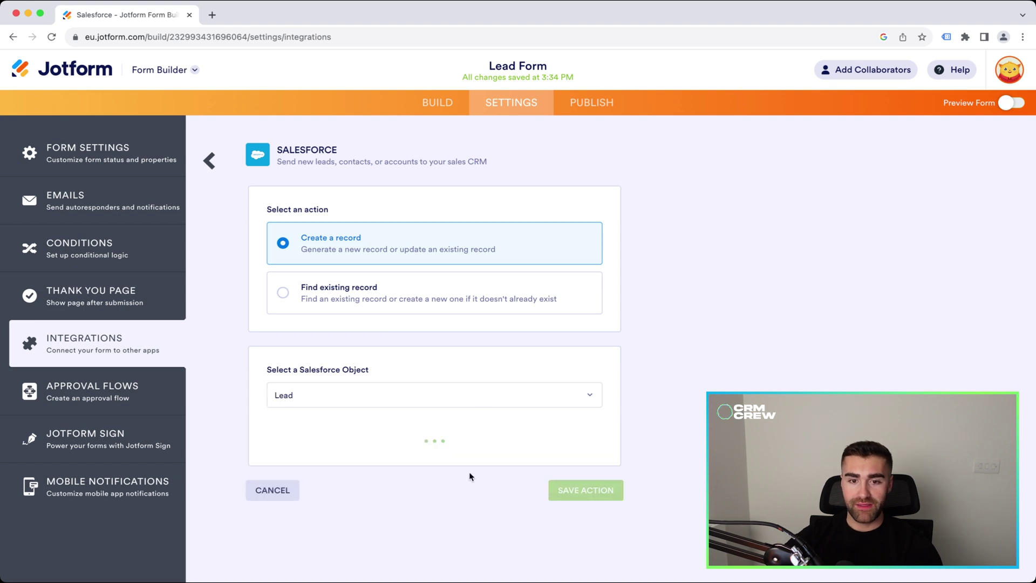
- Map the form's Company field to Salesforce Company, keeping Full Name - Last Name for Last Name
{"action": "scroll", "coordinate": [468, 472], "scroll_direction": "down", "scroll_amount": 3}
{"action": "left_click", "coordinate": [443, 377]}
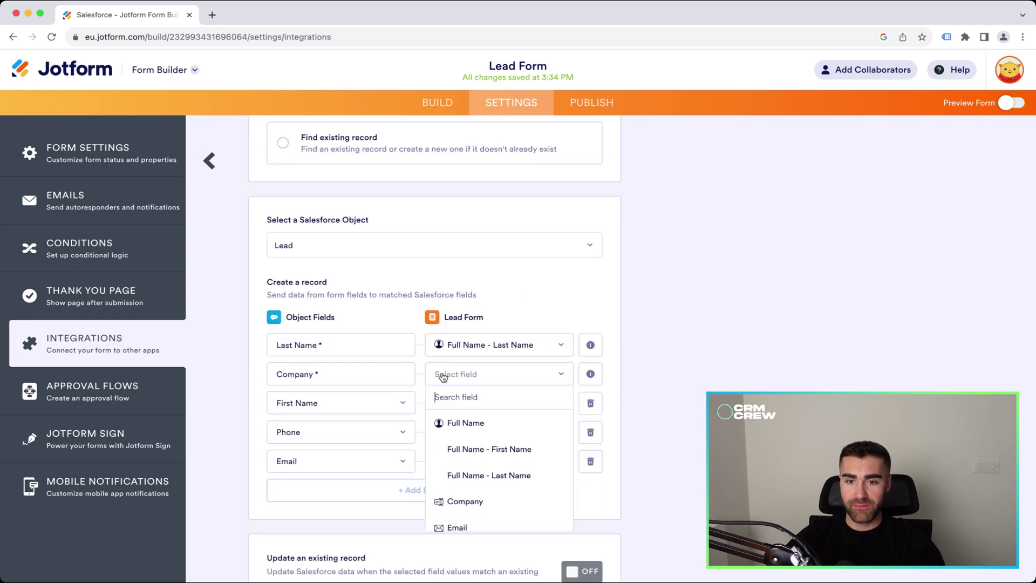
{"action": "left_click", "coordinate": [468, 489]}
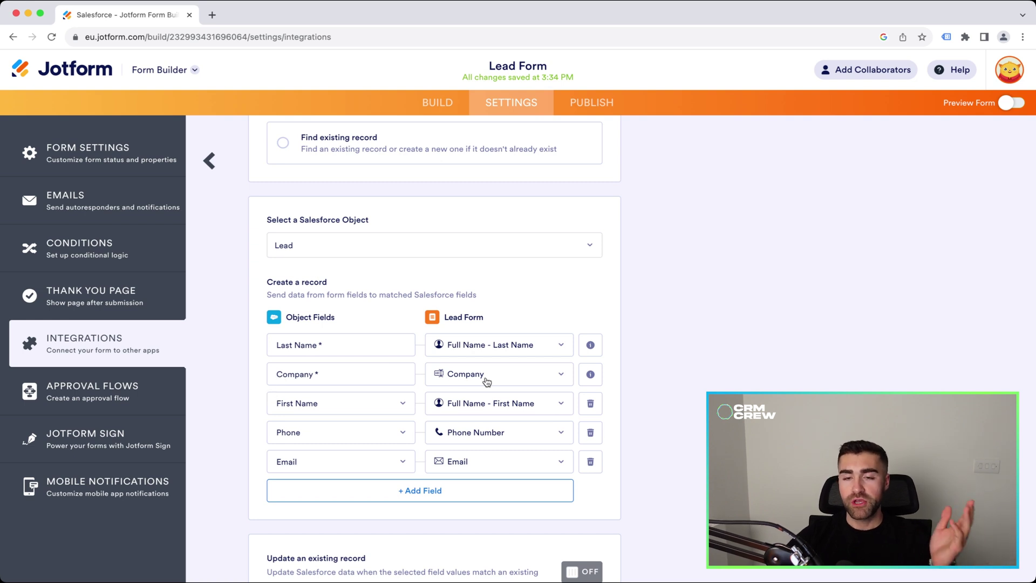
{"action": "left_click", "coordinate": [483, 348]}
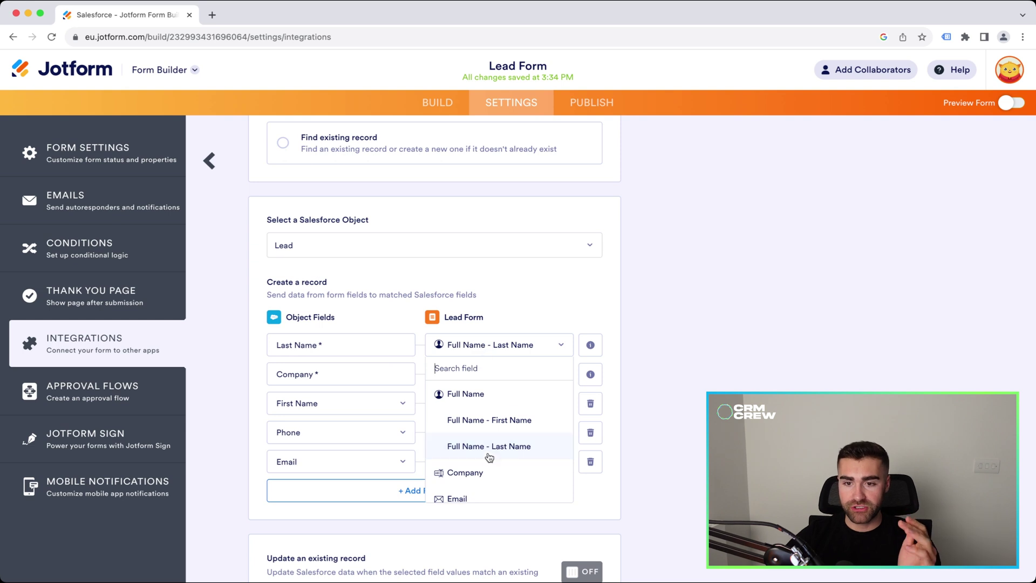
{"action": "scroll", "coordinate": [488, 460], "scroll_direction": "down", "scroll_amount": 1}
{"action": "scroll", "coordinate": [472, 423], "scroll_direction": "down", "scroll_amount": 1}
{"action": "scroll", "coordinate": [476, 453], "scroll_direction": "up", "scroll_amount": 1}
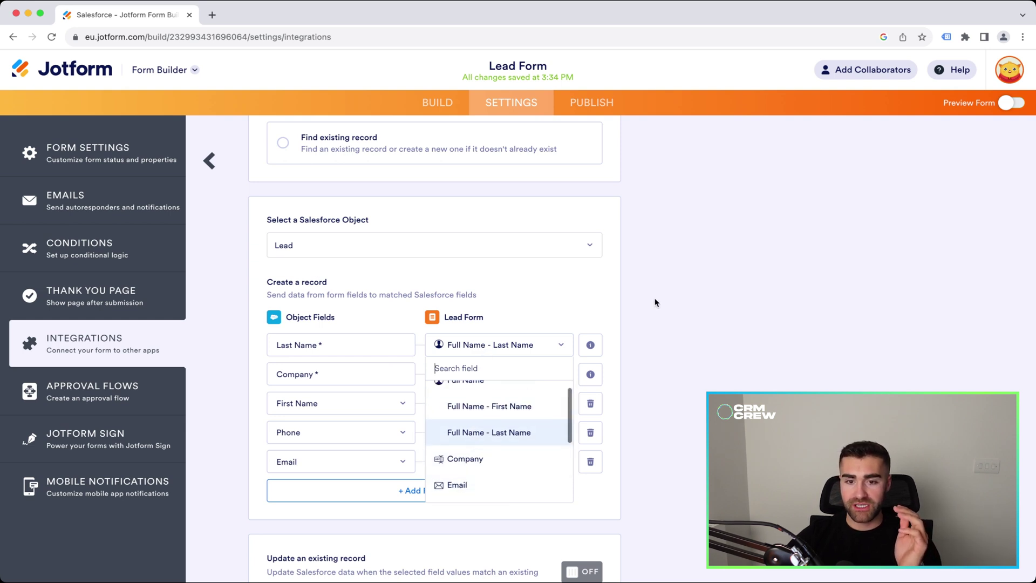
{"action": "left_click", "coordinate": [629, 318]}
{"action": "scroll", "coordinate": [406, 300], "scroll_direction": "down", "scroll_amount": 3}
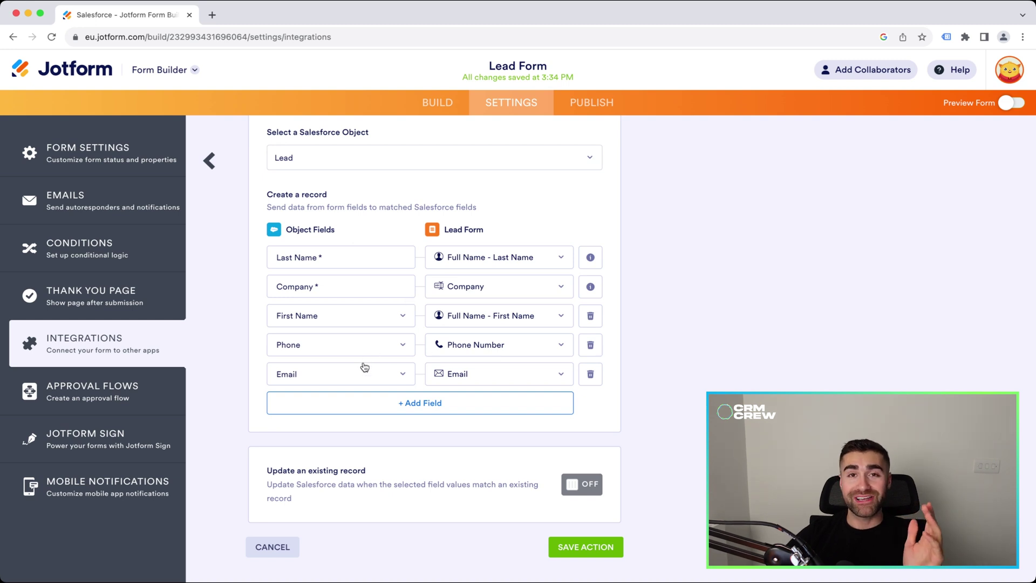
- Save the create-Lead Salesforce action, finish the integration, and go back to the BUILD view
{"action": "left_click", "coordinate": [593, 548]}
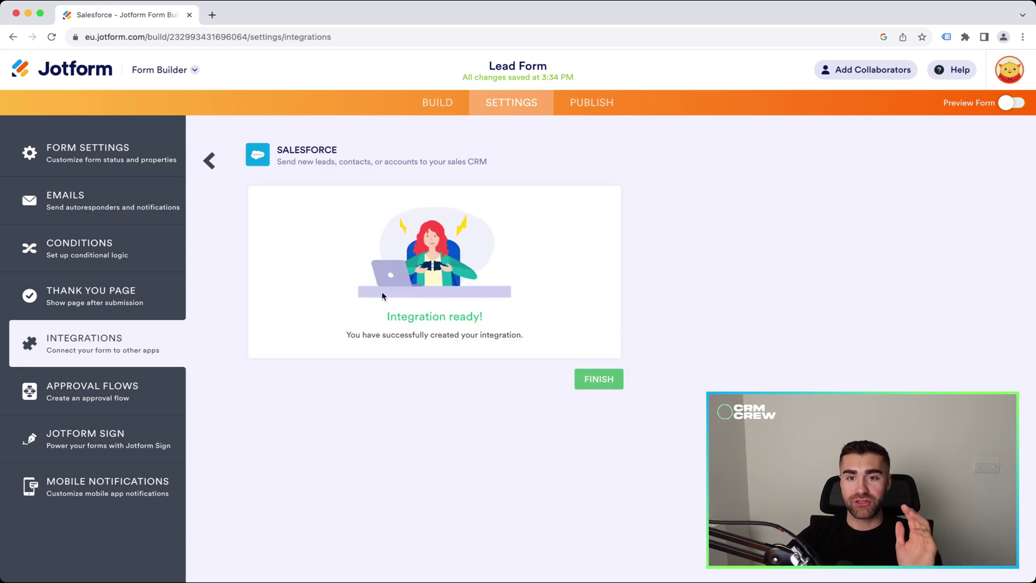
{"action": "left_click", "coordinate": [597, 383]}
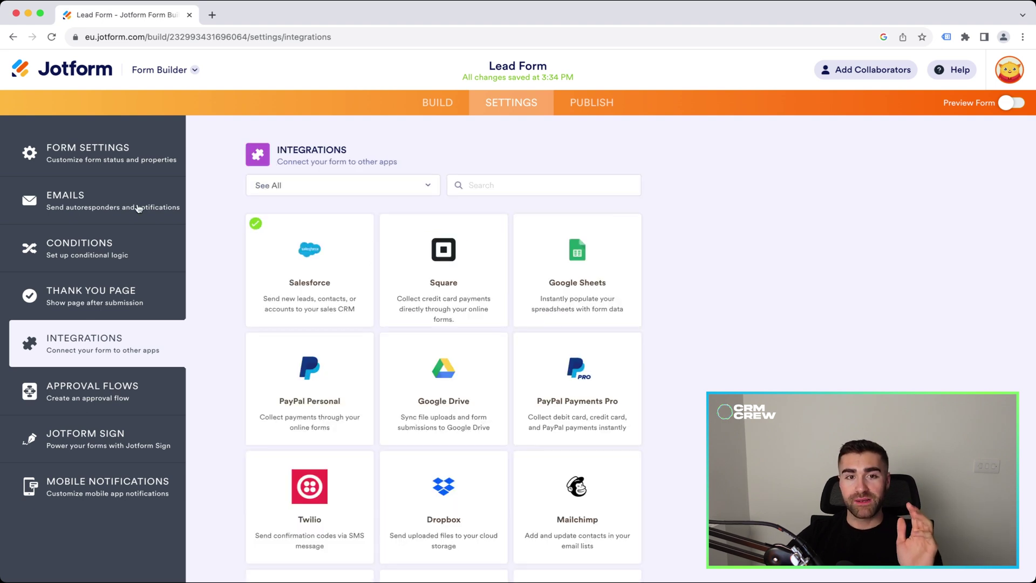
{"action": "left_click", "coordinate": [86, 153]}
{"action": "left_click", "coordinate": [438, 106]}
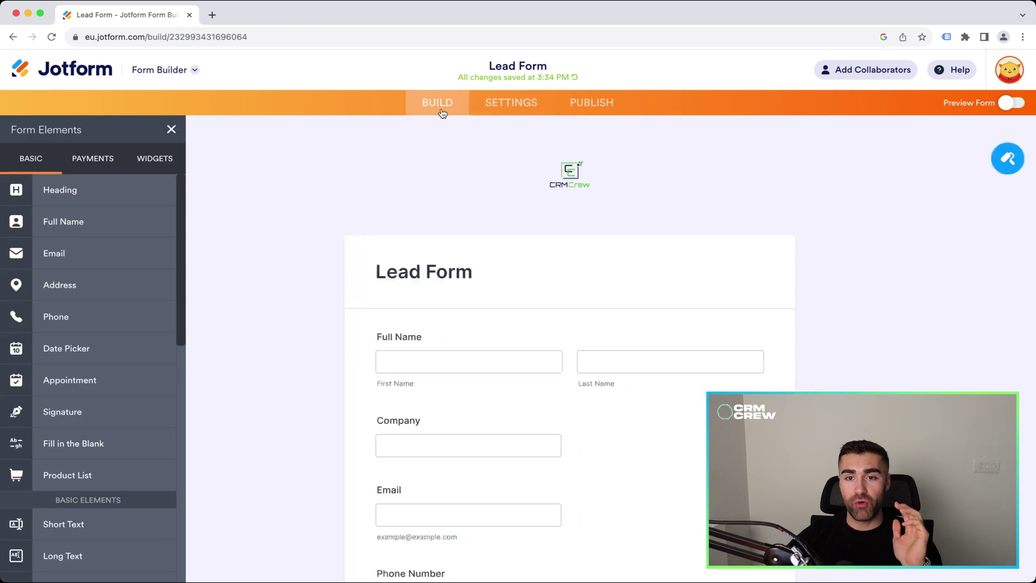